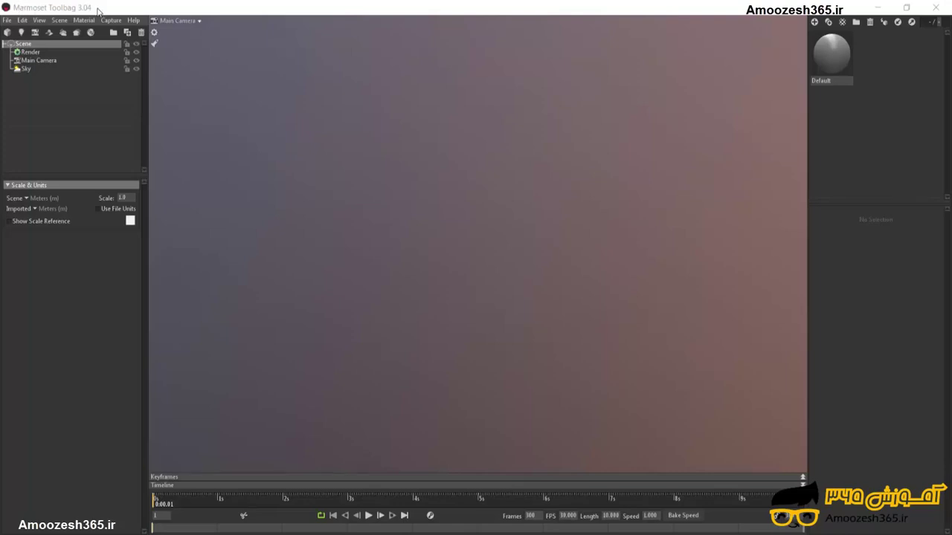
pyautogui.click(9, 21)
pyautogui.click(11, 22)
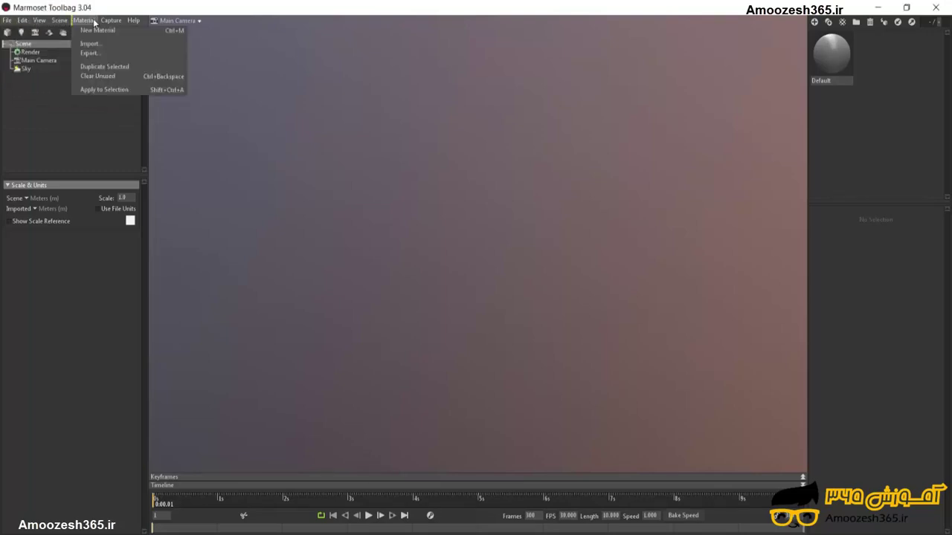
pyautogui.click(84, 20)
pyautogui.click(83, 20)
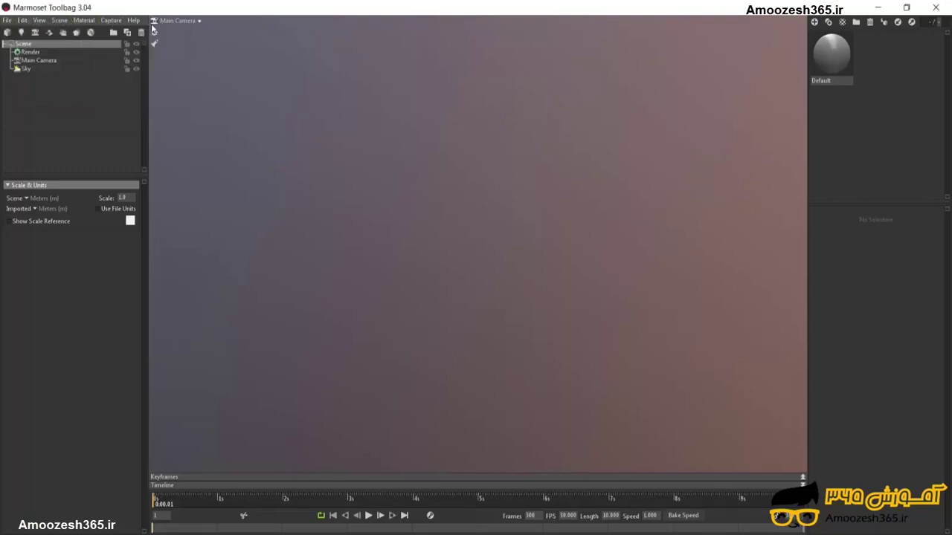
pyautogui.click(6, 21)
pyautogui.click(8, 21)
pyautogui.click(22, 20)
pyautogui.click(35, 21)
pyautogui.click(61, 20)
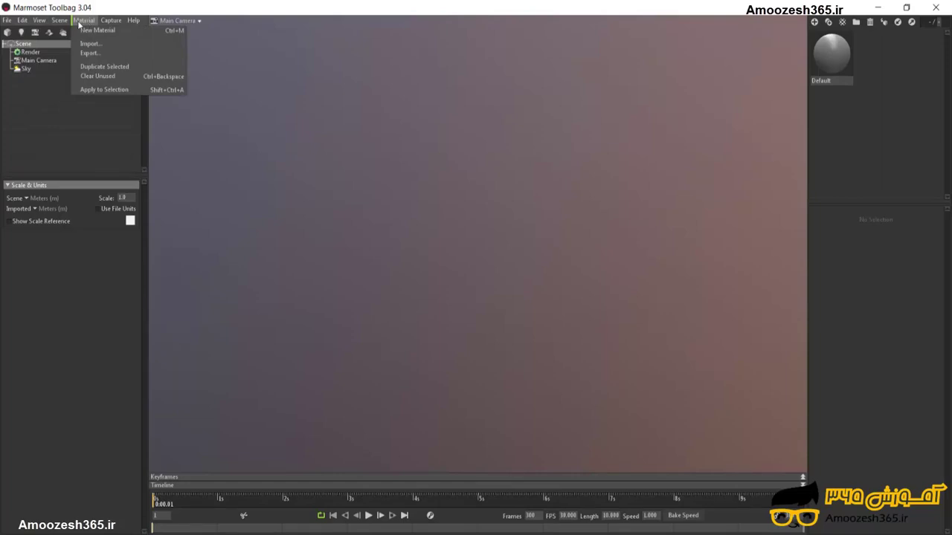
pyautogui.moveTo(14, 24)
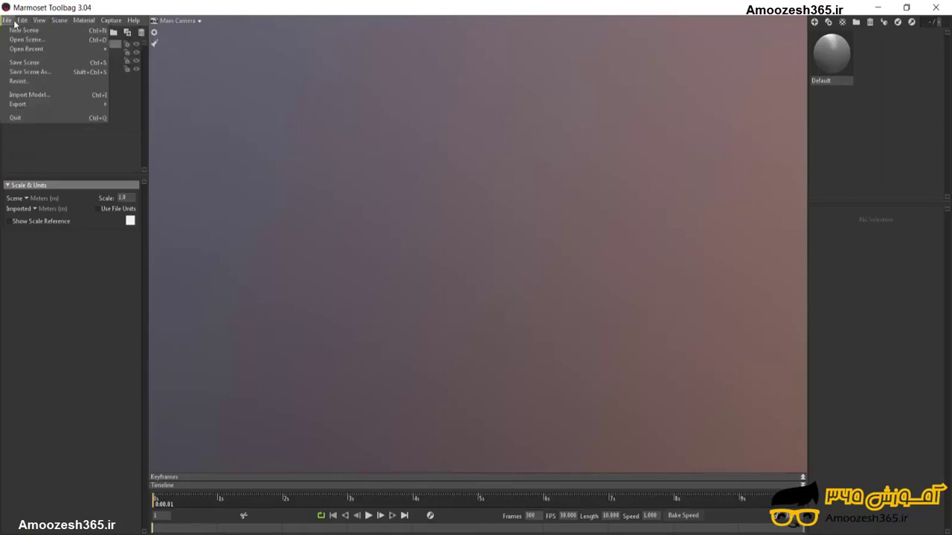
pyautogui.click(505, 210)
pyautogui.click(12, 21)
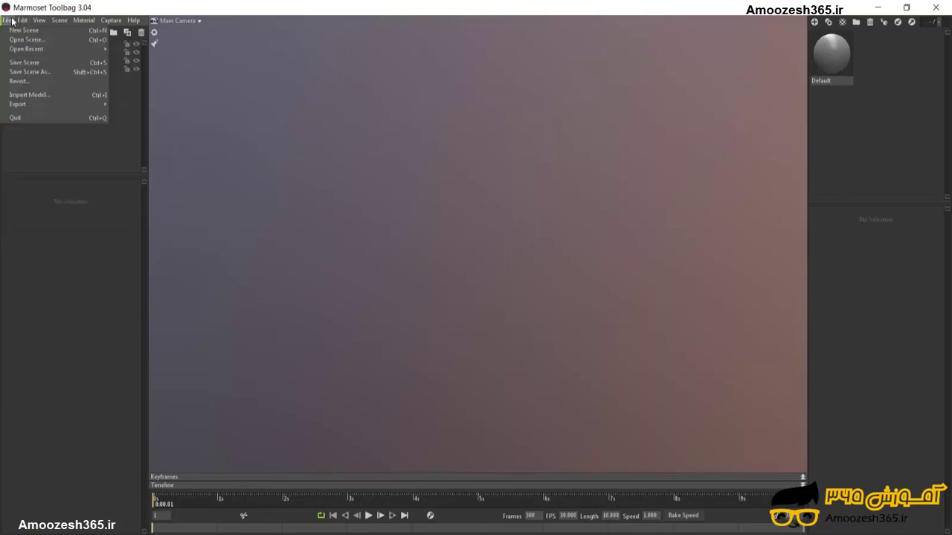
pyautogui.moveTo(61, 22)
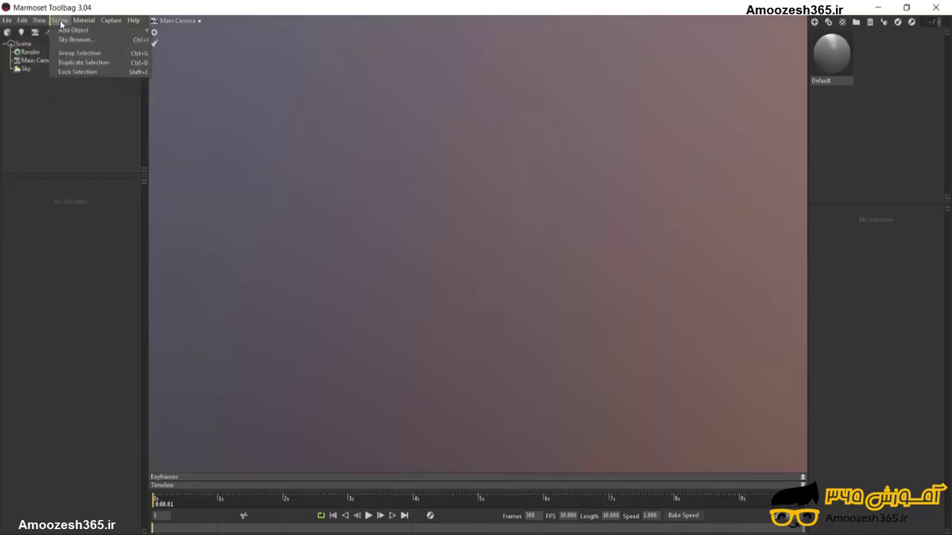
pyautogui.moveTo(5, 21)
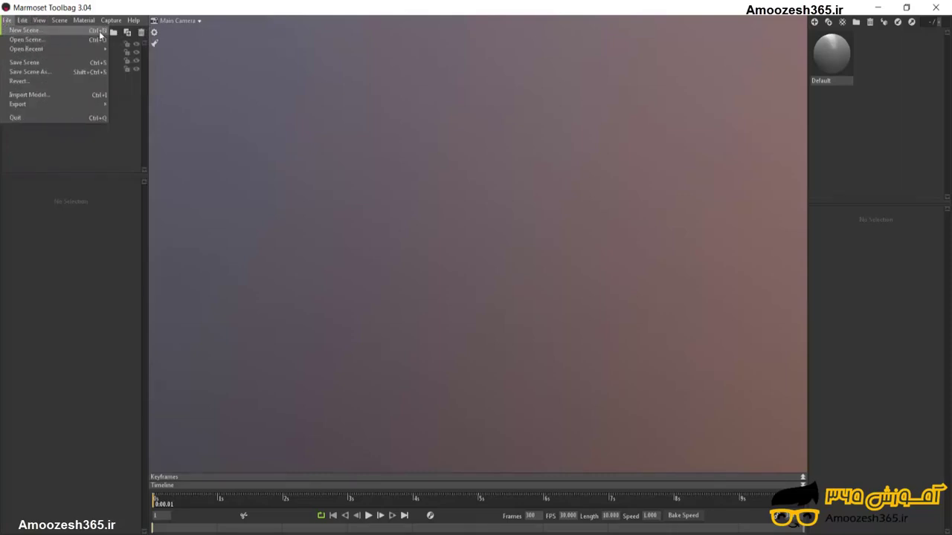
pyautogui.click(99, 31)
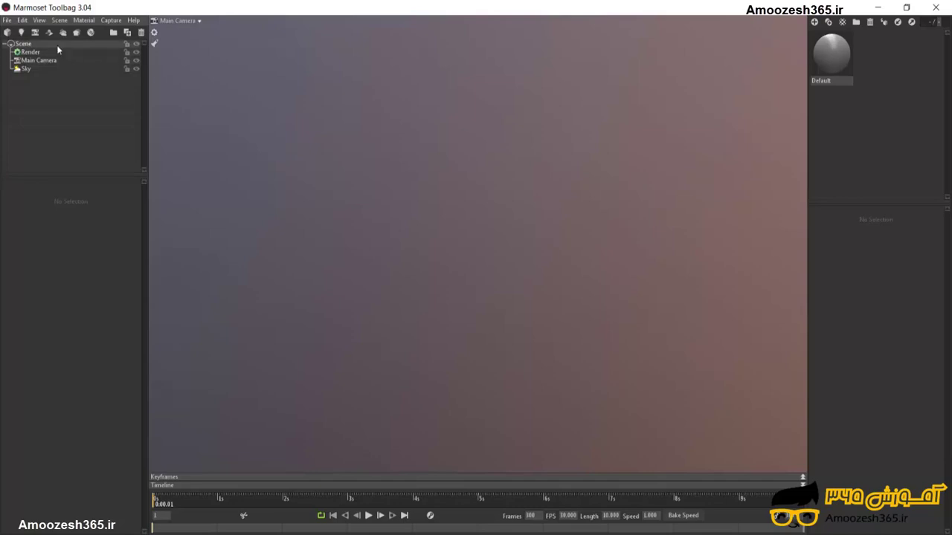
# Inspect the properties of the Main Camera, Sky, Render and Scene objects in the scene outliner.
pyautogui.click(23, 61)
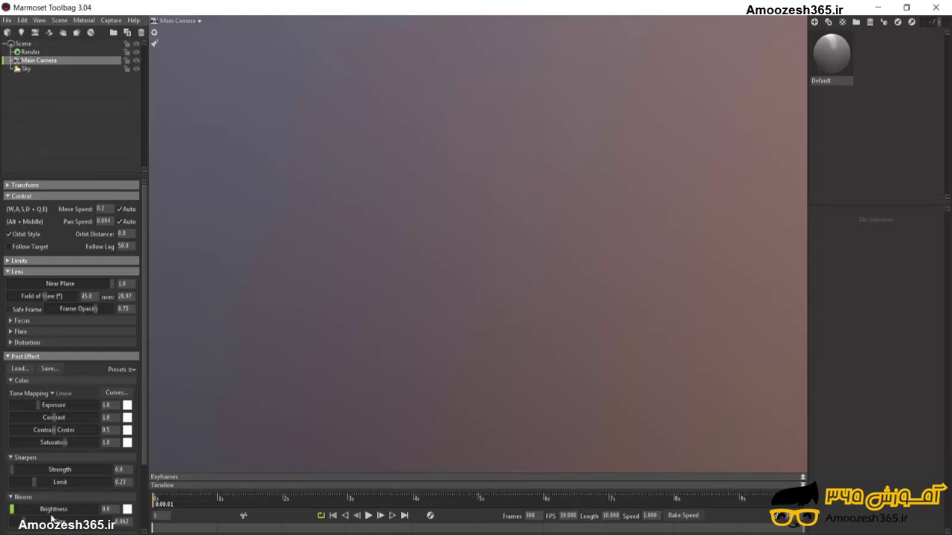
pyautogui.click(22, 69)
pyautogui.click(27, 52)
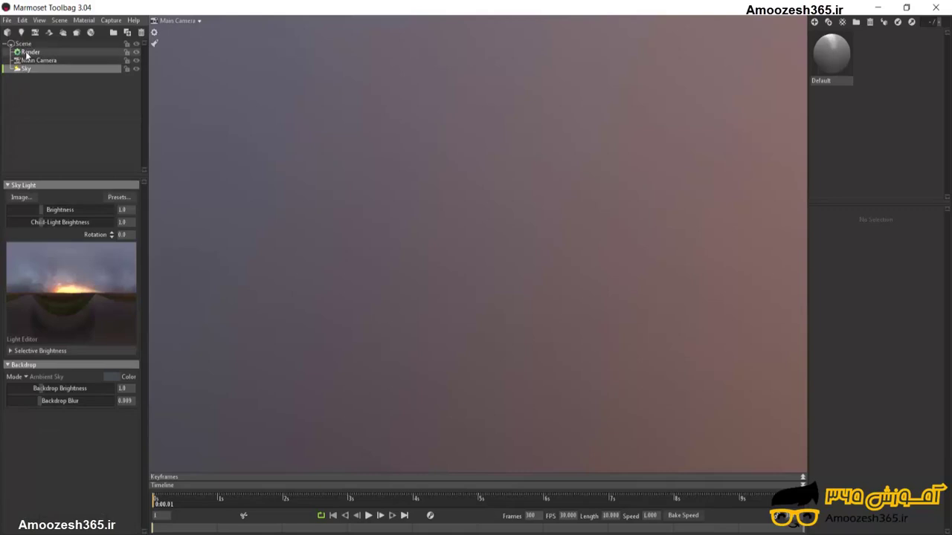
pyautogui.click(26, 44)
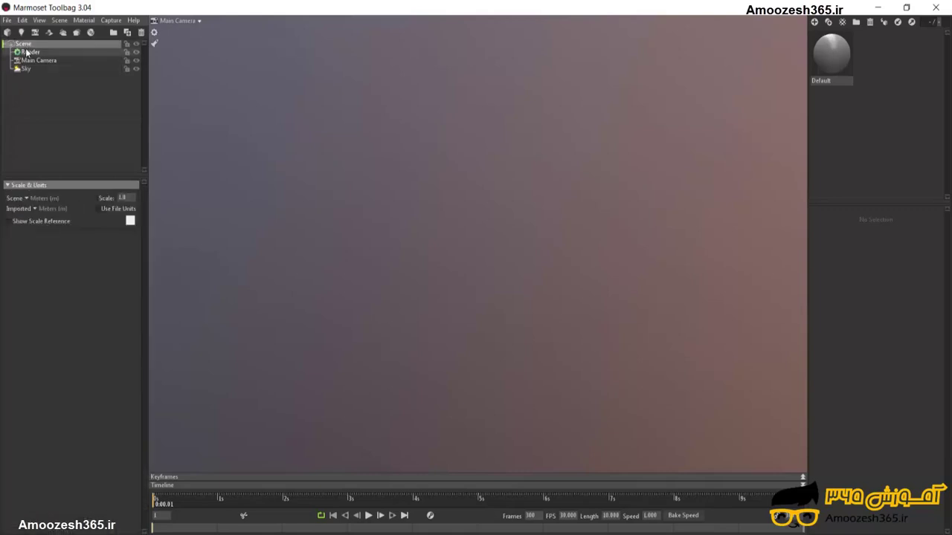
pyautogui.click(27, 52)
pyautogui.click(30, 63)
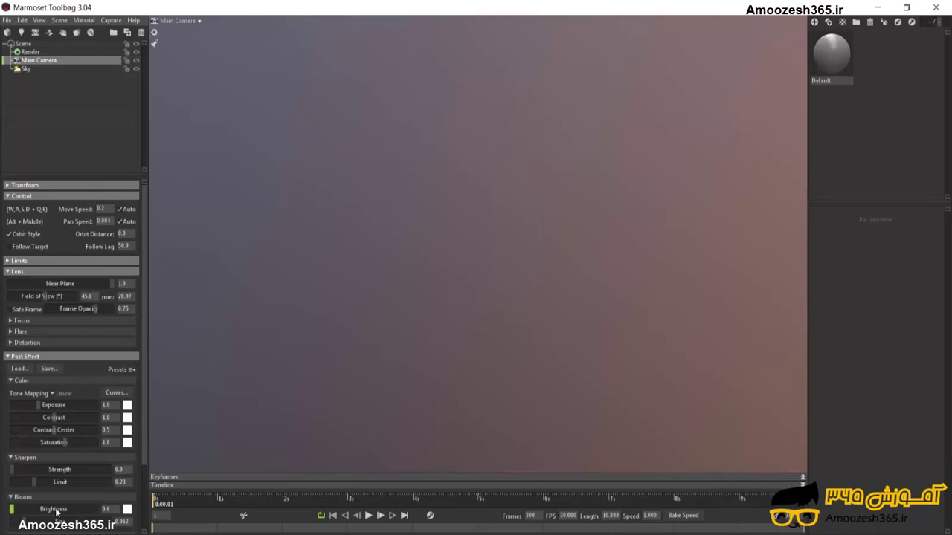
# Choose Main Camera as the viewport's active camera and clear the object selection.
pyautogui.click(200, 23)
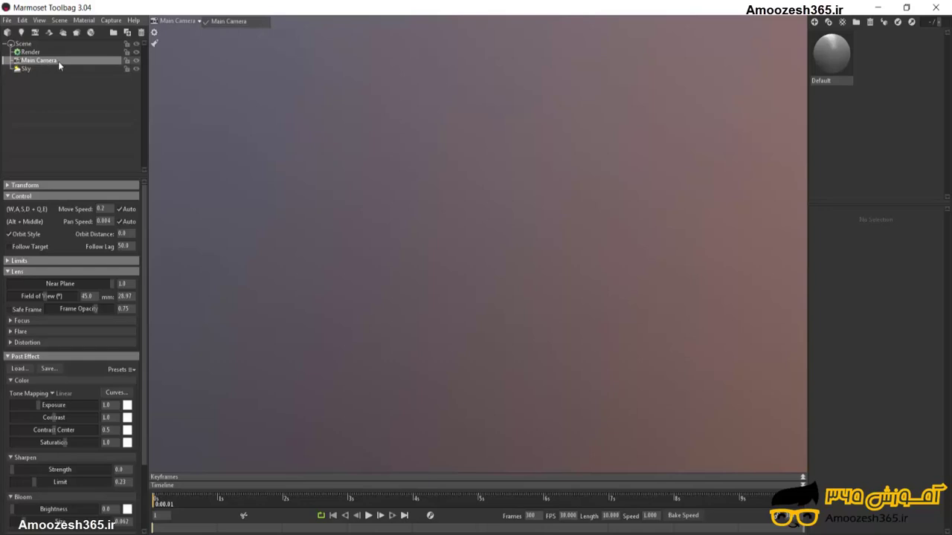
pyautogui.click(227, 22)
pyautogui.click(282, 53)
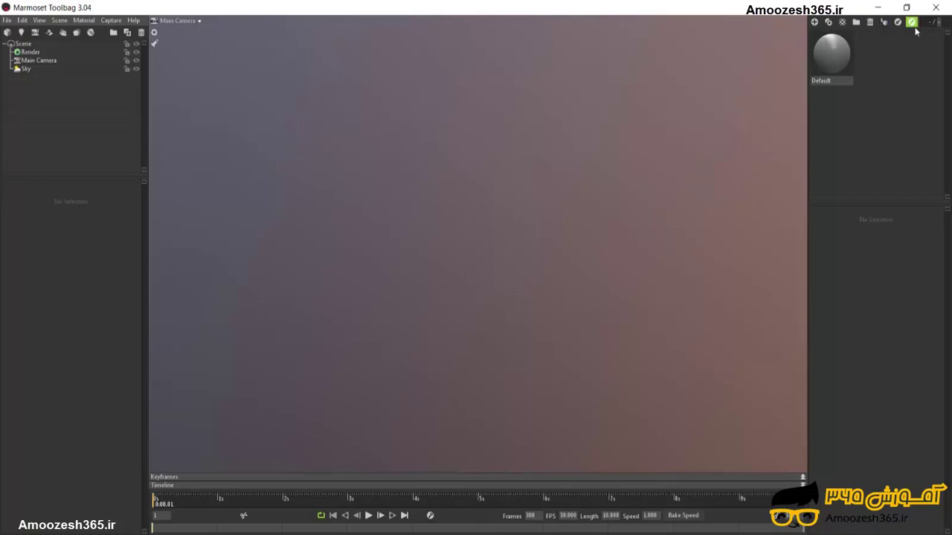
# Display the Default material's properties, and play the timeline briefly before pausing it.
pyautogui.click(834, 50)
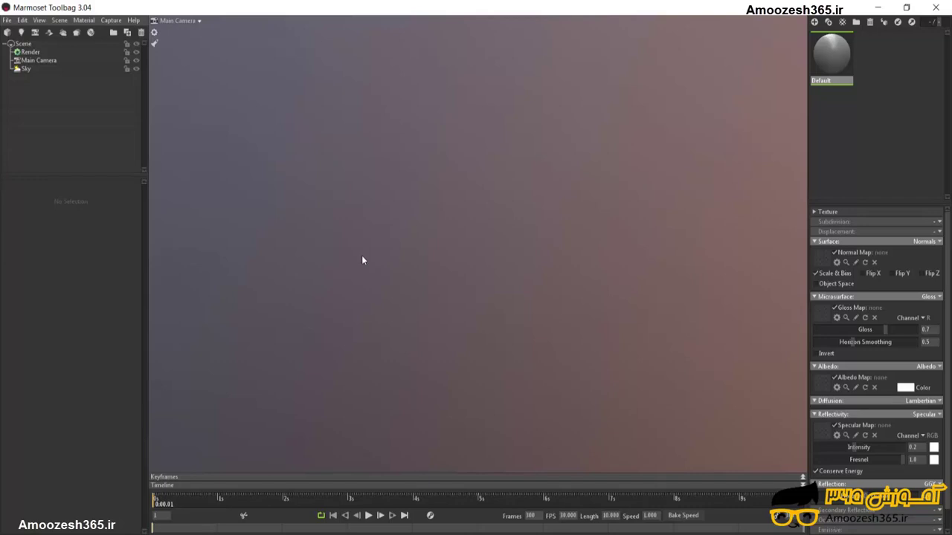
pyautogui.click(368, 515)
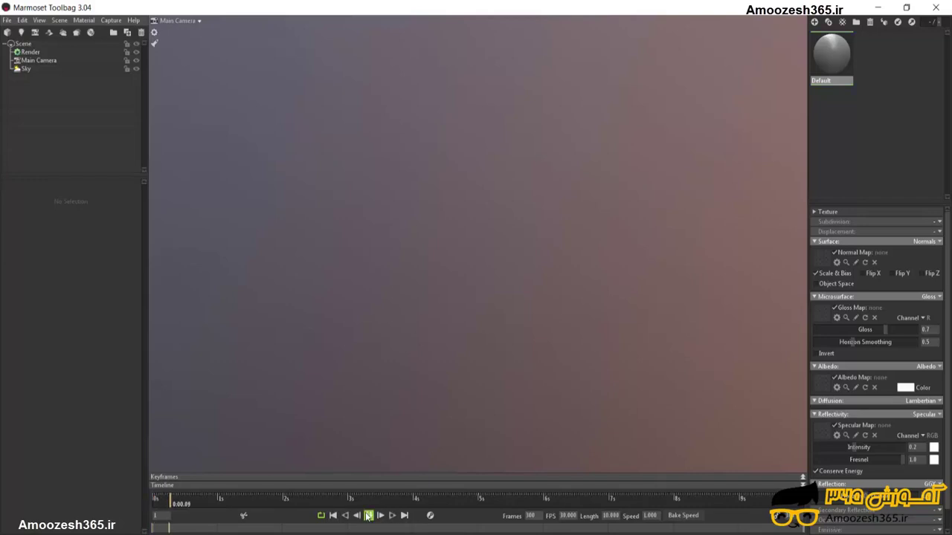
pyautogui.click(368, 515)
# Expand and collapse the keyframe editor twice to view it, and collapse and restore the timeline.
pyautogui.click(154, 479)
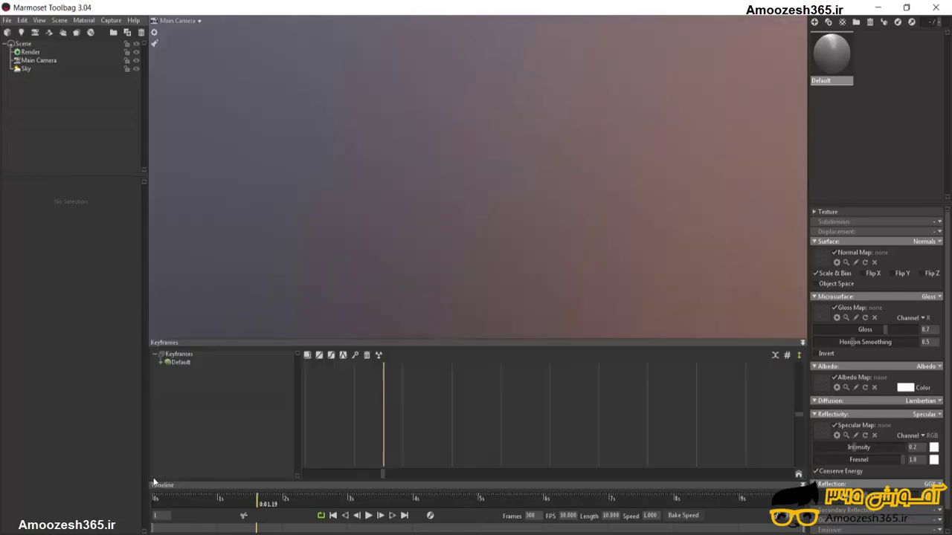
pyautogui.click(162, 343)
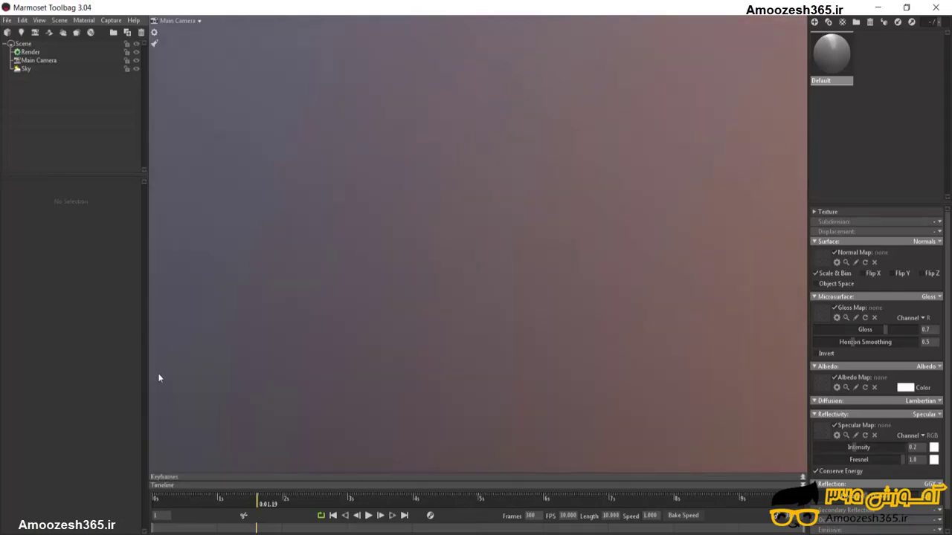
pyautogui.click(166, 477)
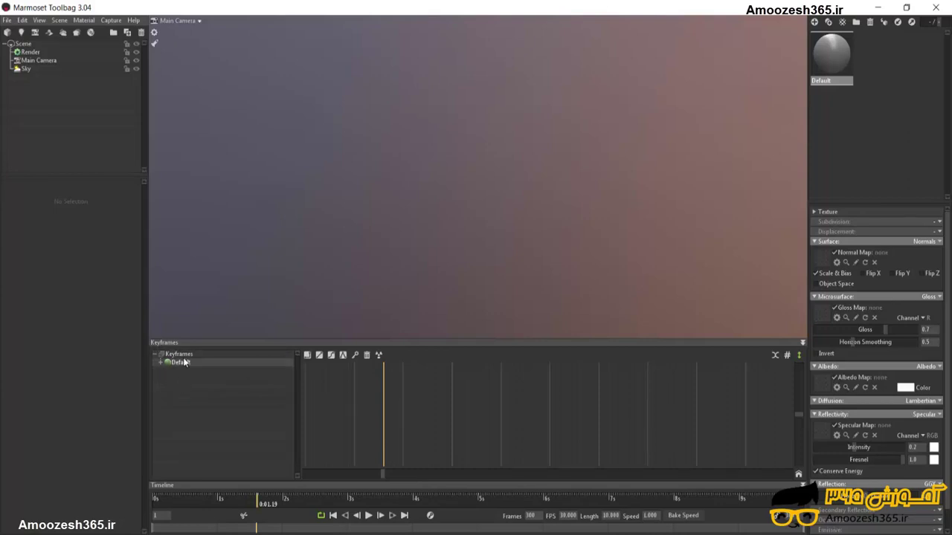
pyautogui.click(163, 342)
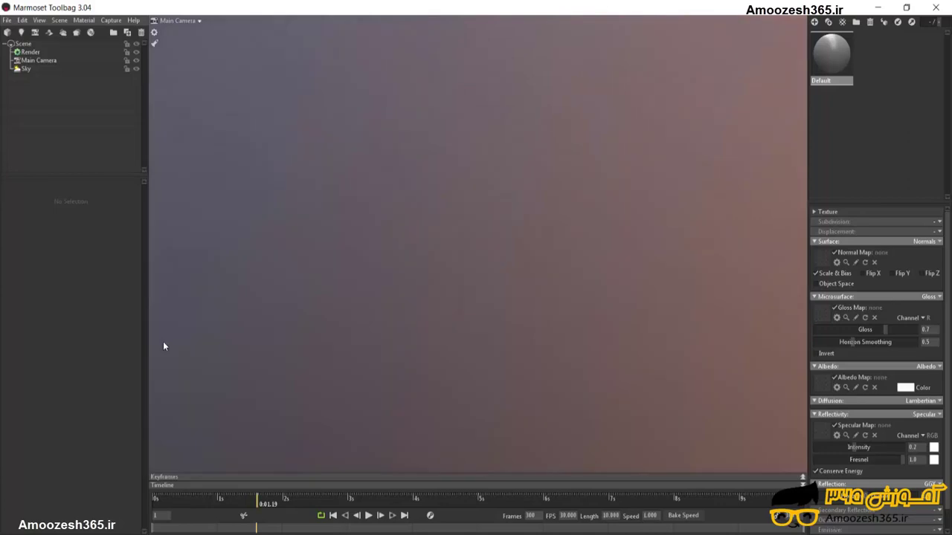
pyautogui.click(161, 486)
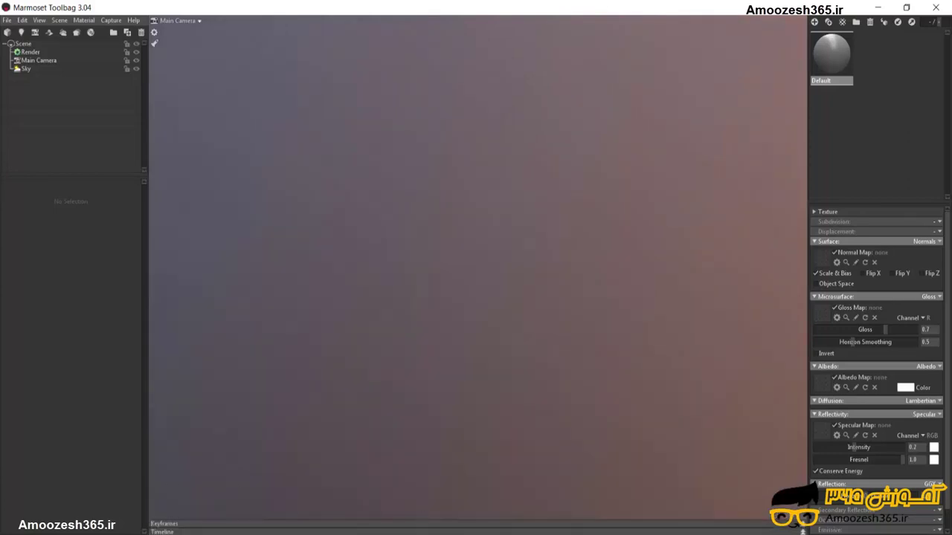
pyautogui.click(157, 532)
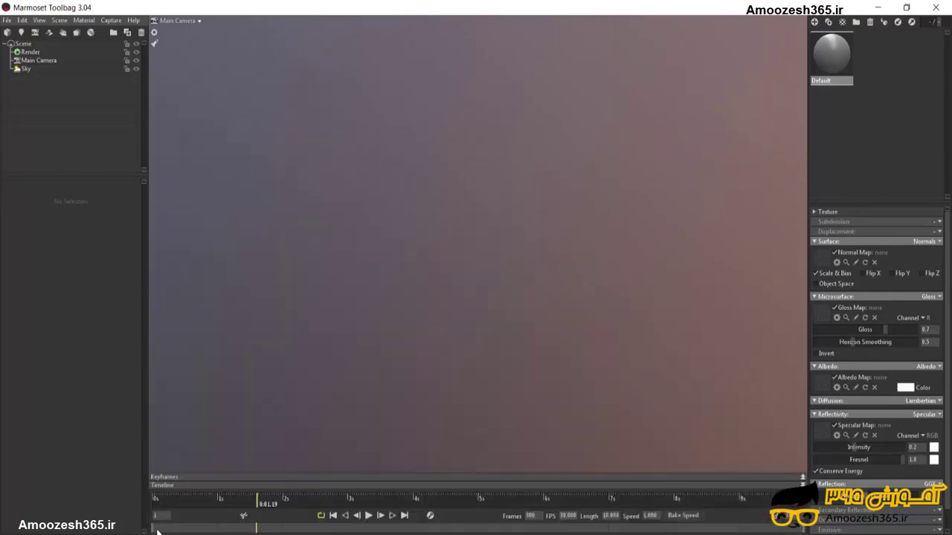